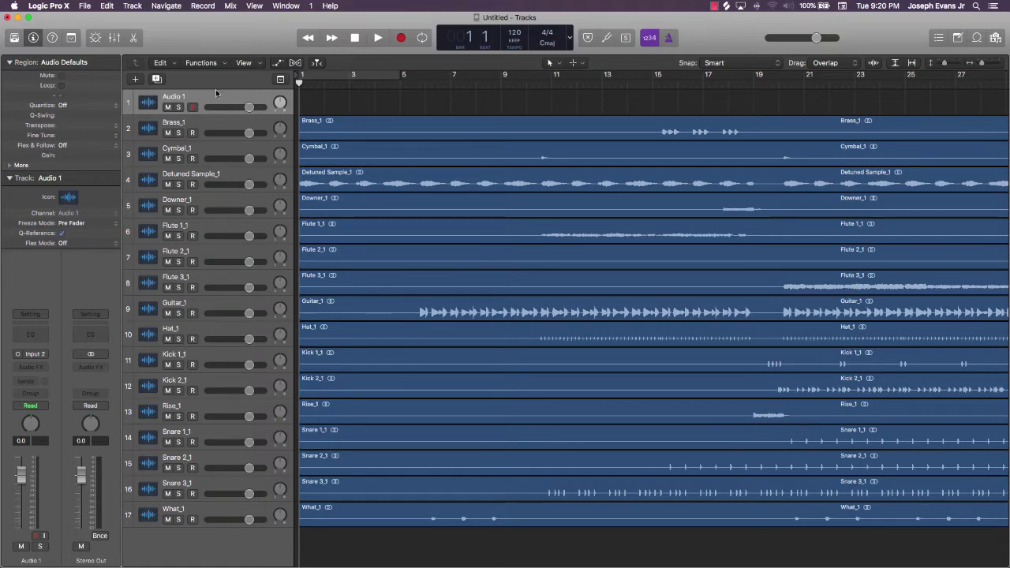
Delete the empty Audio 1 track from the project
key(super+BackSpace)
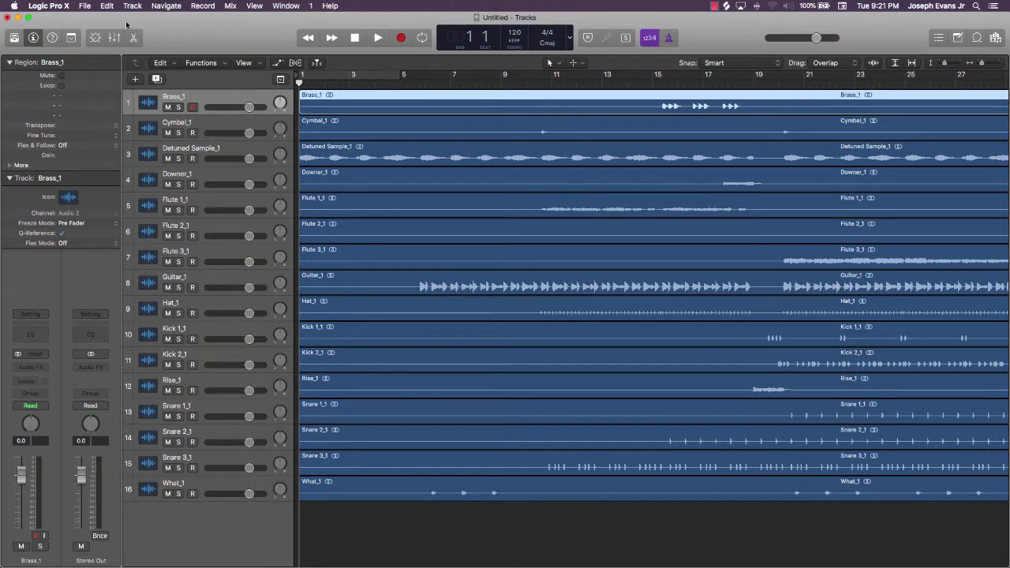
Save a copy of the project as '2damax - mix' in the 2damax folder
click(90, 8)
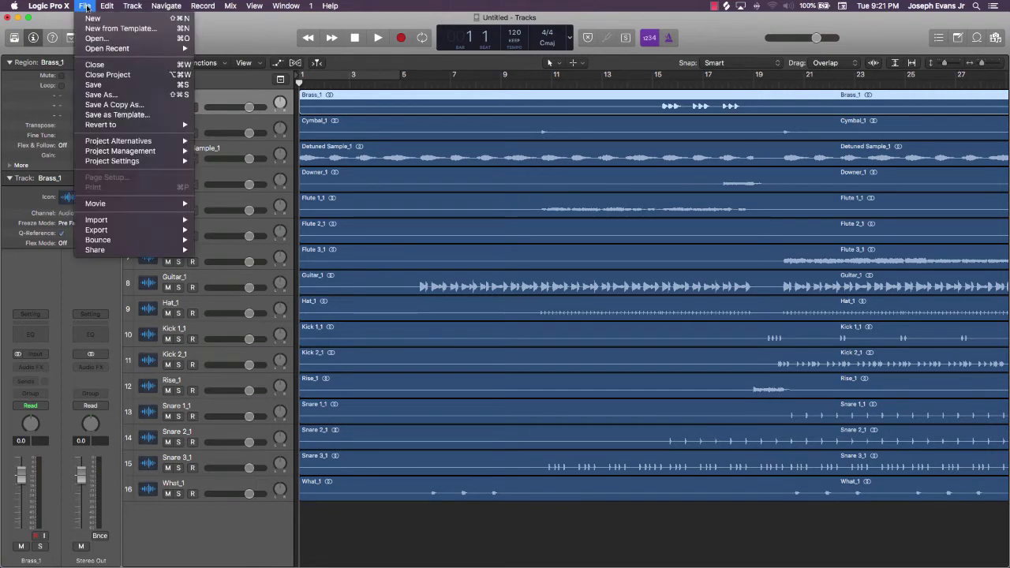
click(119, 96)
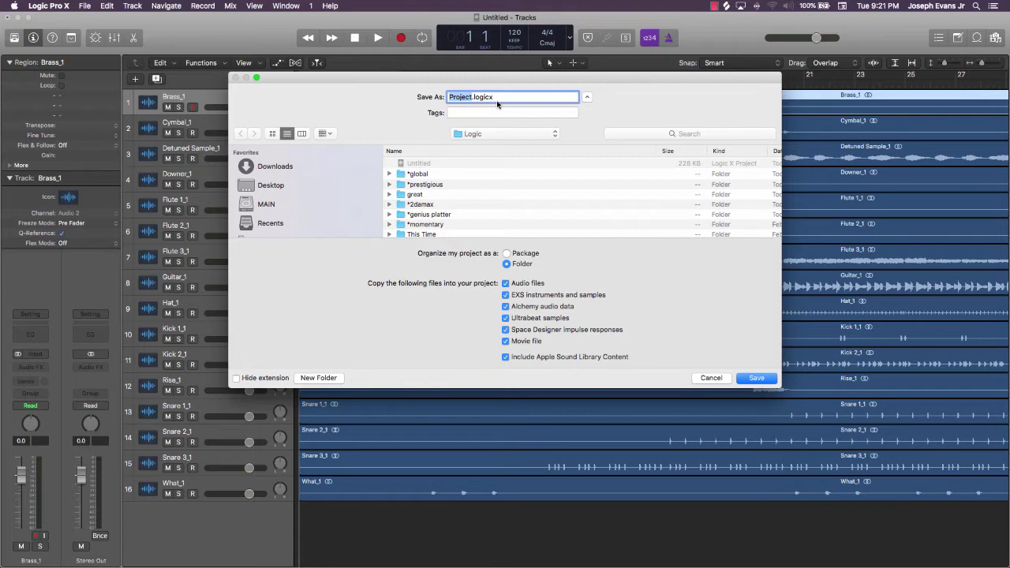
text(2damax - mix)
click(428, 207)
key(Return)
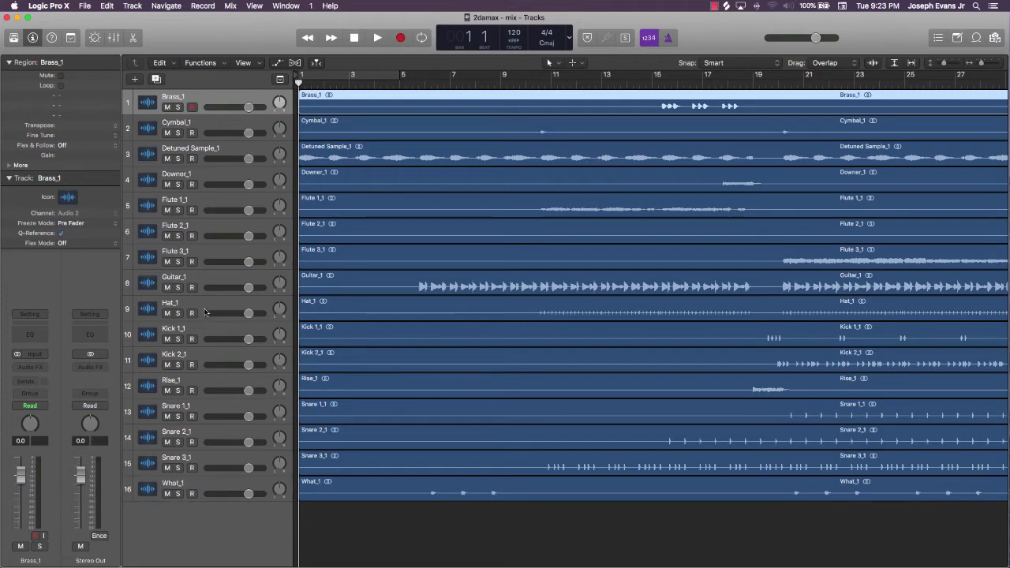
Move Kick 1, Kick 2 and Snares 1–3 to the top of the track list
drag(194, 327, 194, 78)
drag(189, 356, 193, 120)
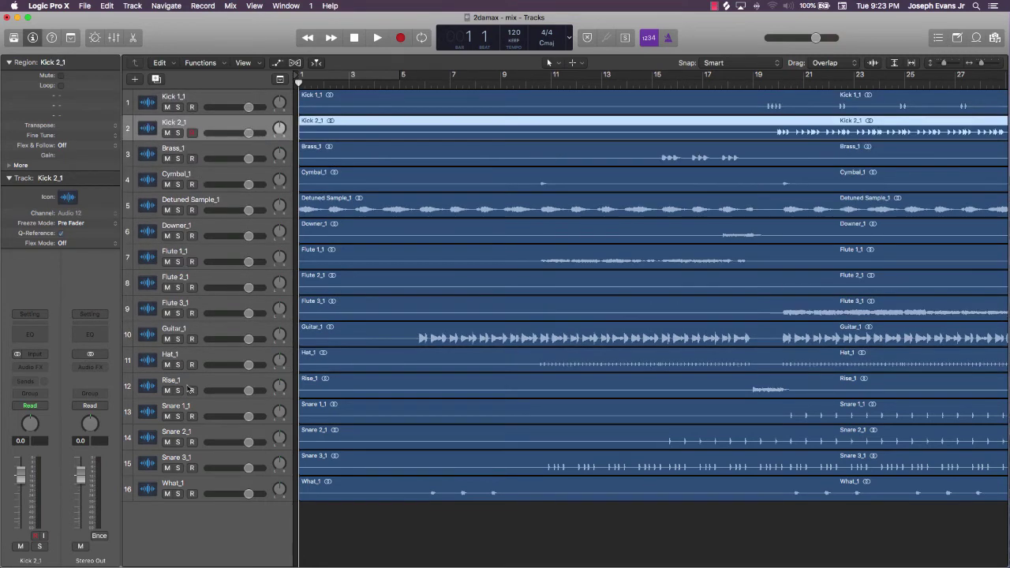
drag(188, 405, 189, 148)
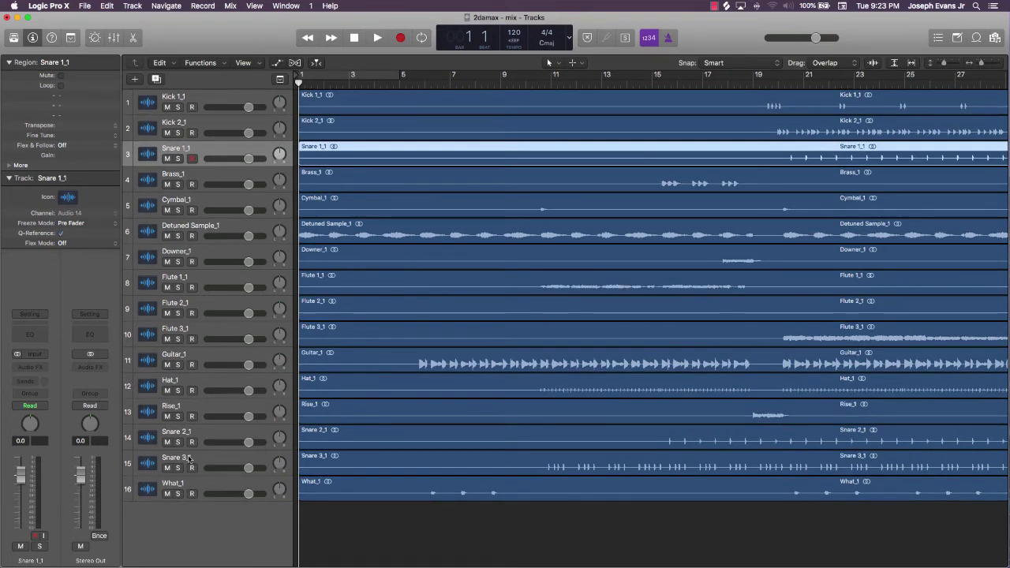
drag(194, 440, 193, 178)
drag(196, 462, 189, 209)
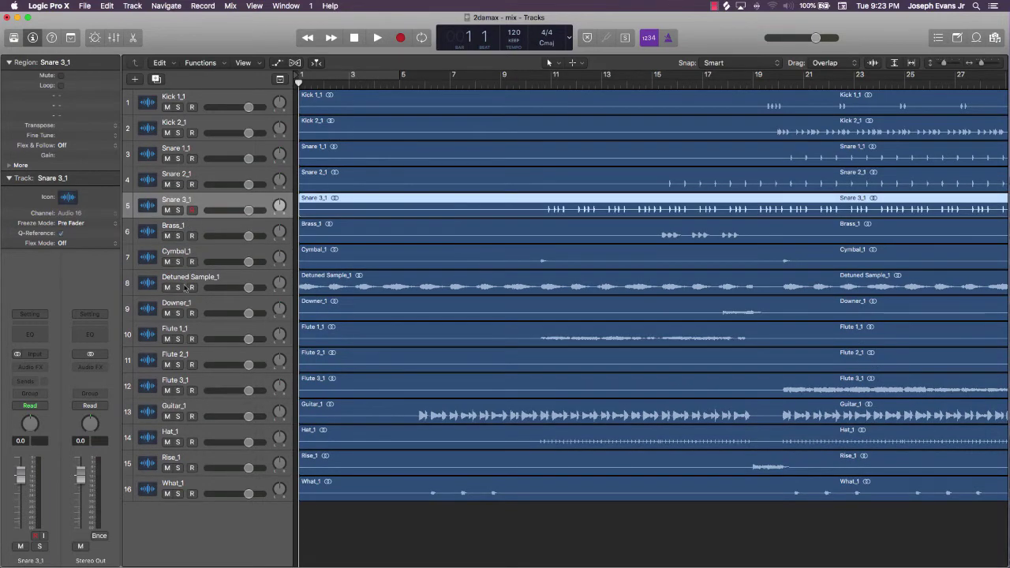
Order Cymbal, Hat, Rise, Downer, What below the snares and move Guitar below Brass
drag(195, 256, 193, 232)
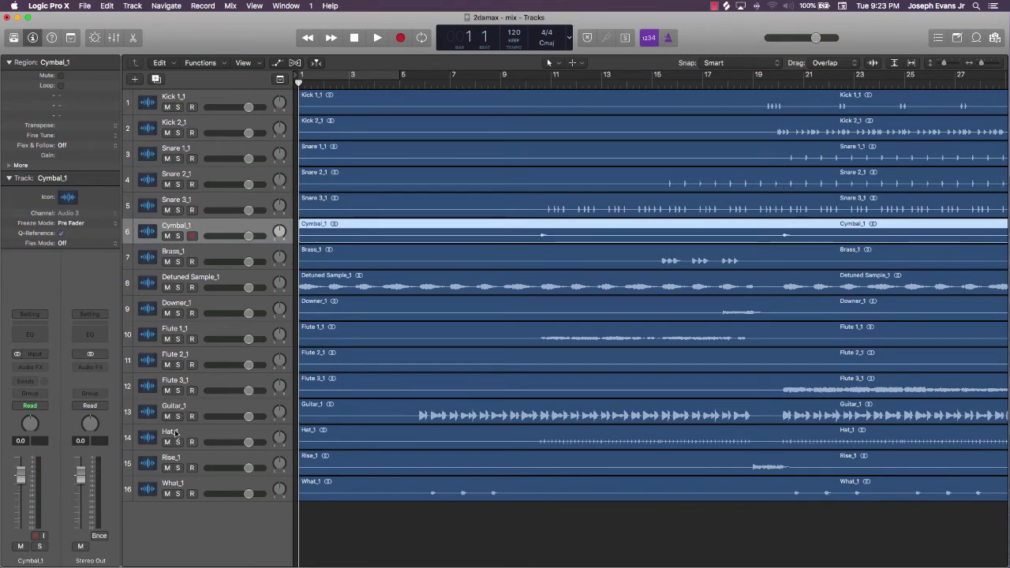
drag(181, 432, 193, 230)
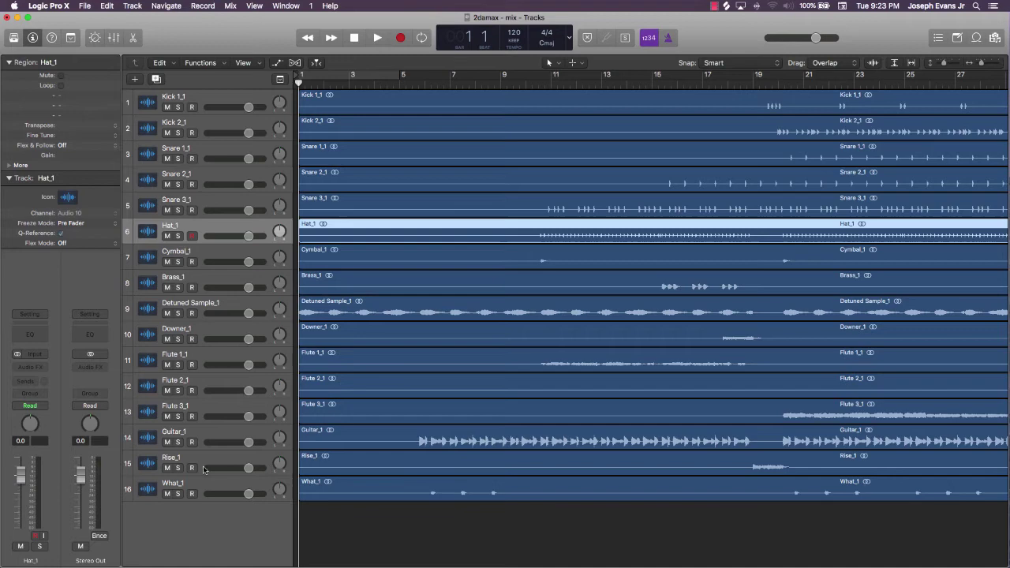
drag(203, 461, 199, 276)
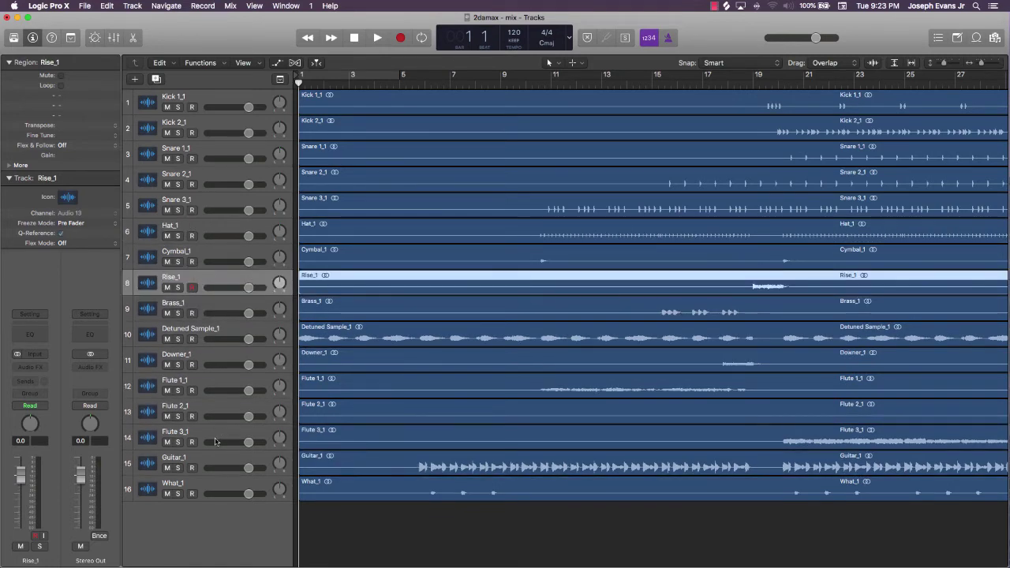
drag(206, 331, 192, 313)
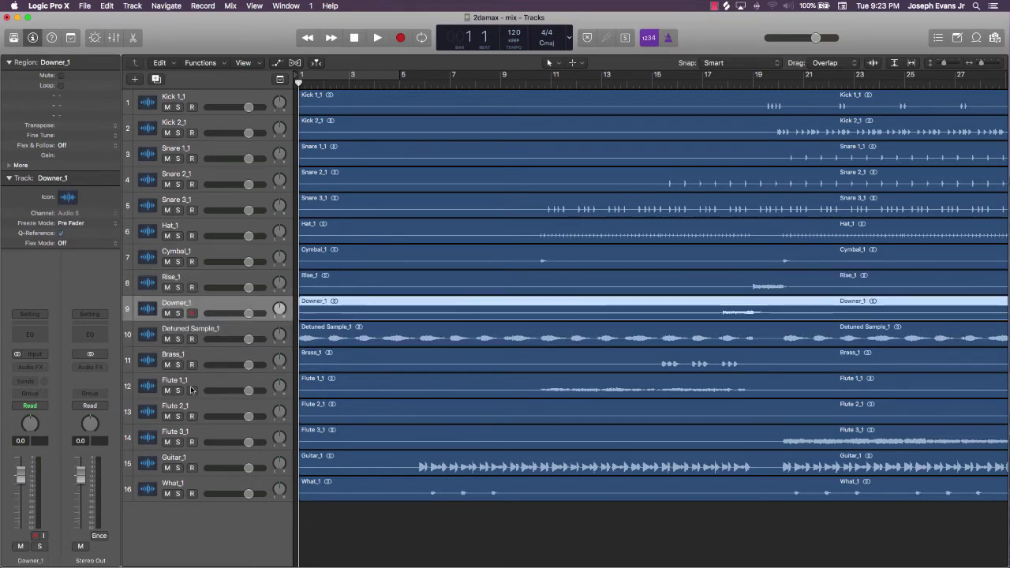
drag(189, 491, 194, 328)
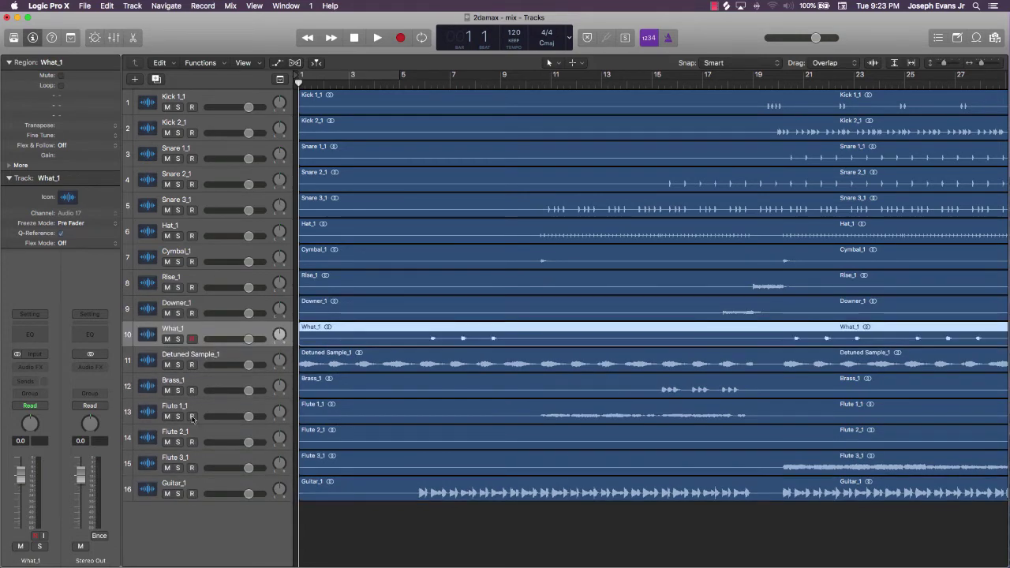
drag(192, 488, 200, 395)
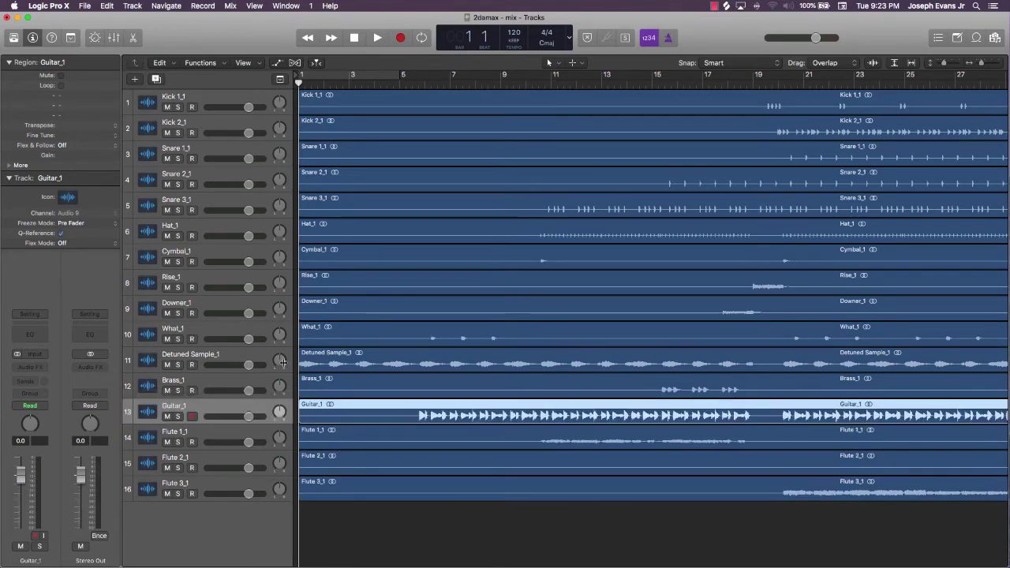
Rename the kick tracks to Kick 1 and Kick 2
click(179, 95)
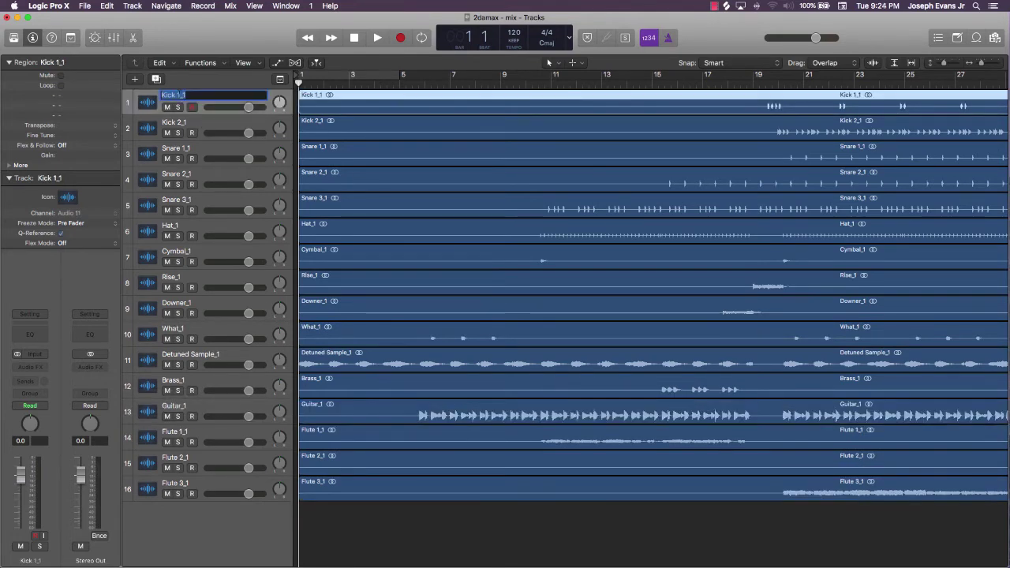
double_click(179, 96)
key(BackSpace)
text(1)
key(Return)
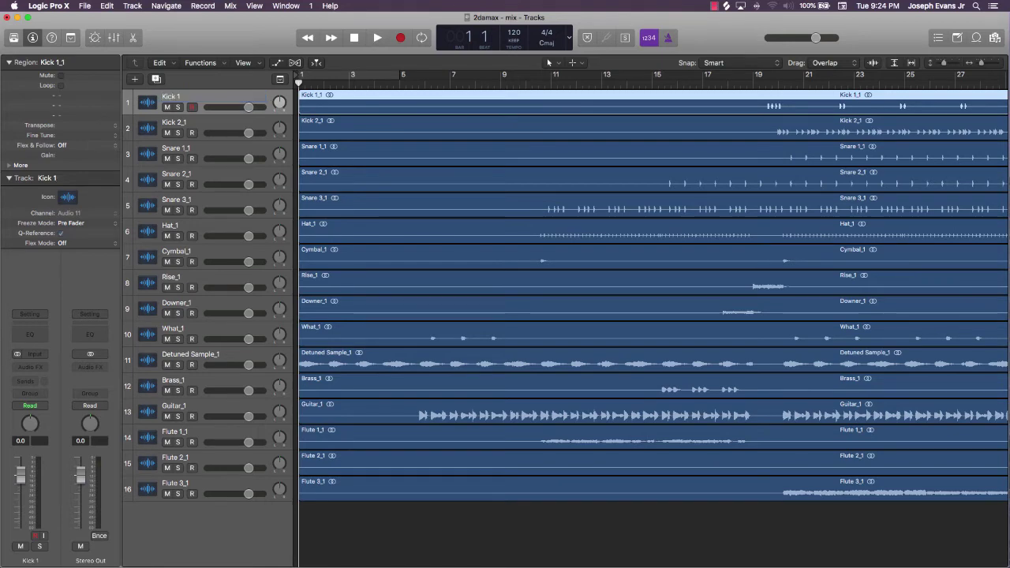
double_click(180, 123)
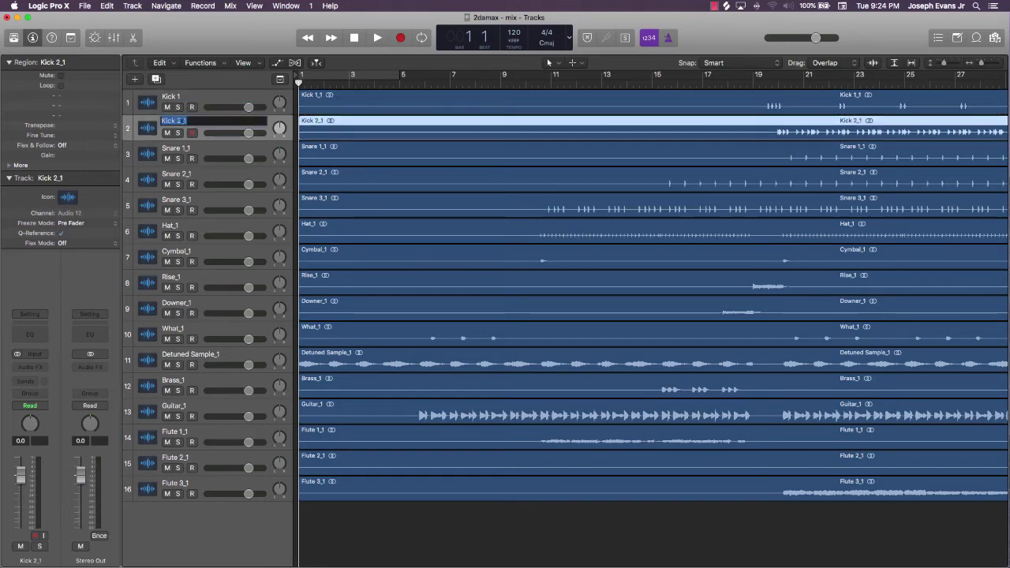
click(186, 120)
key(Return)
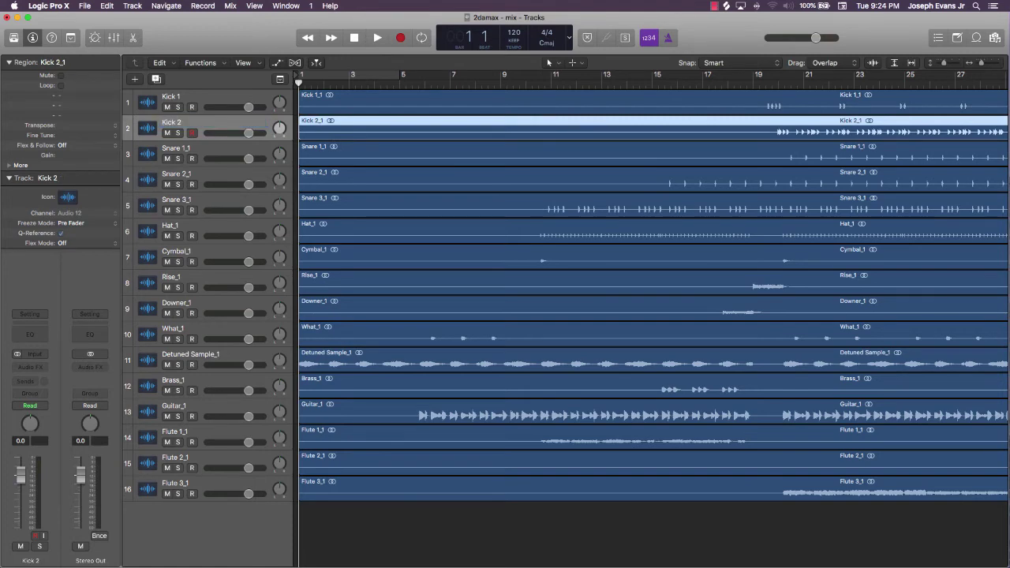
Rename the snare tracks to Snare 1, Snare 2 and Snare 3
double_click(186, 146)
key(BackSpace)
key(BackSpace)
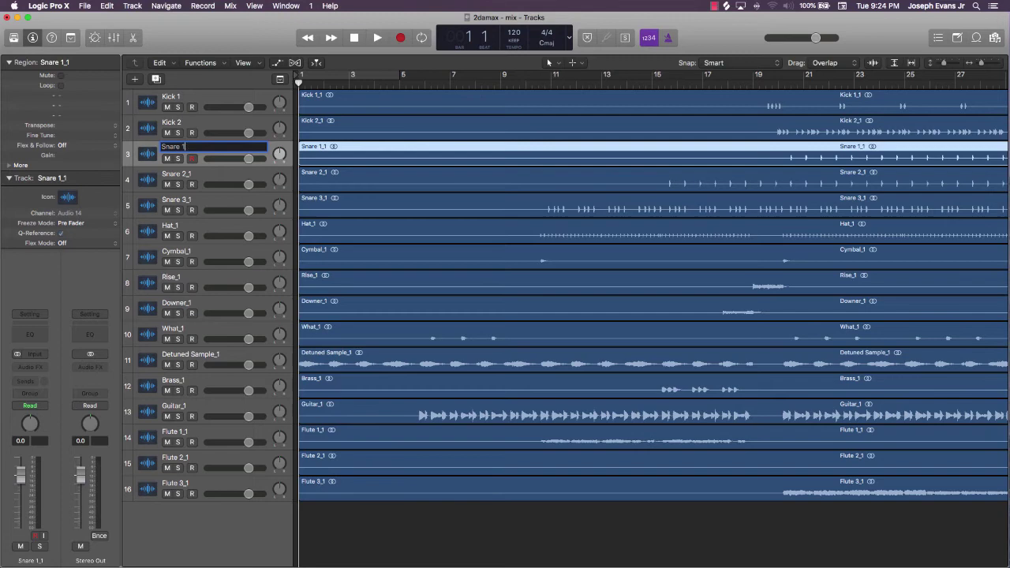
key(Return)
double_click(186, 174)
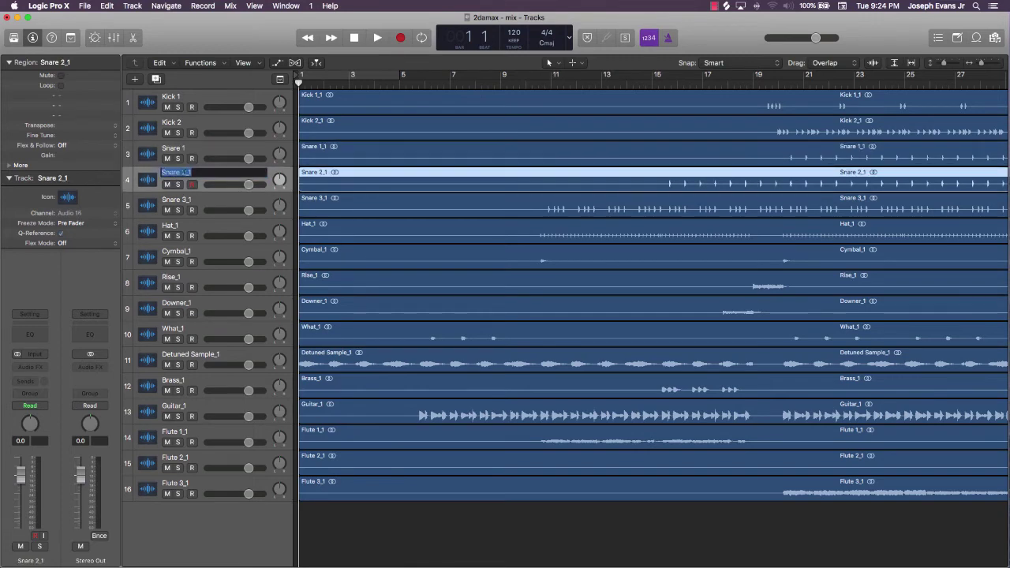
key(Right)
key(Return)
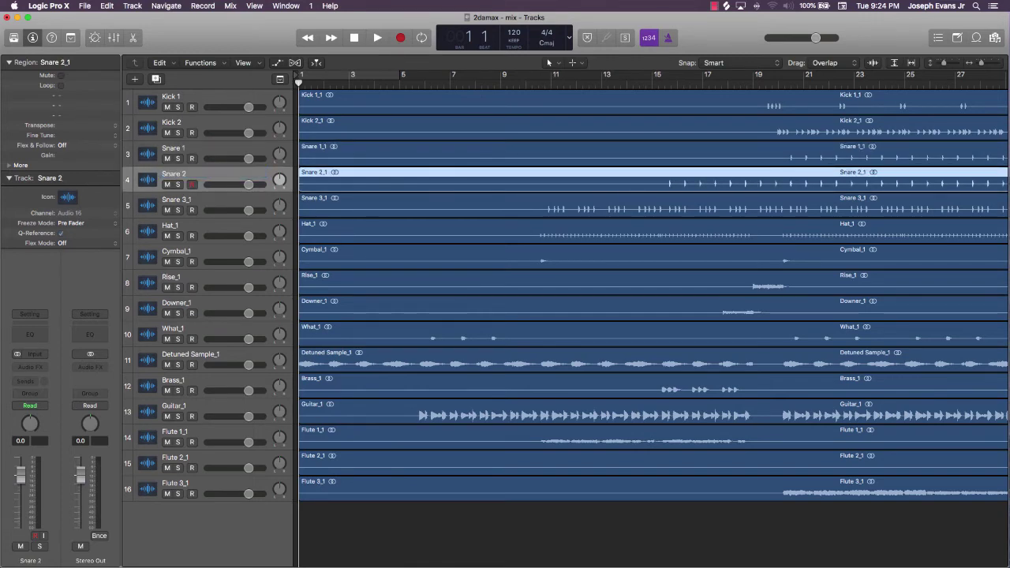
double_click(184, 200)
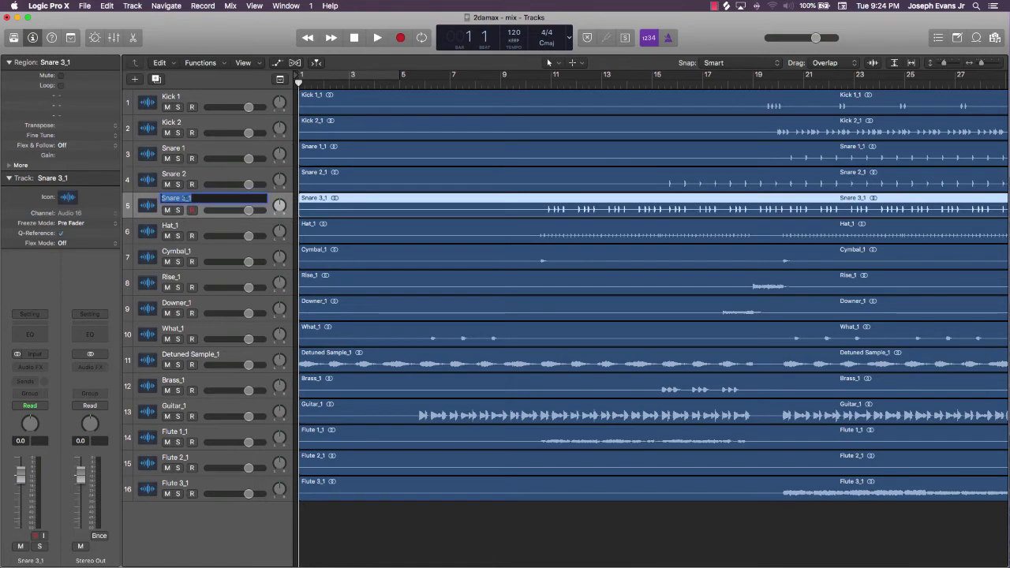
key(Right)
key(Return)
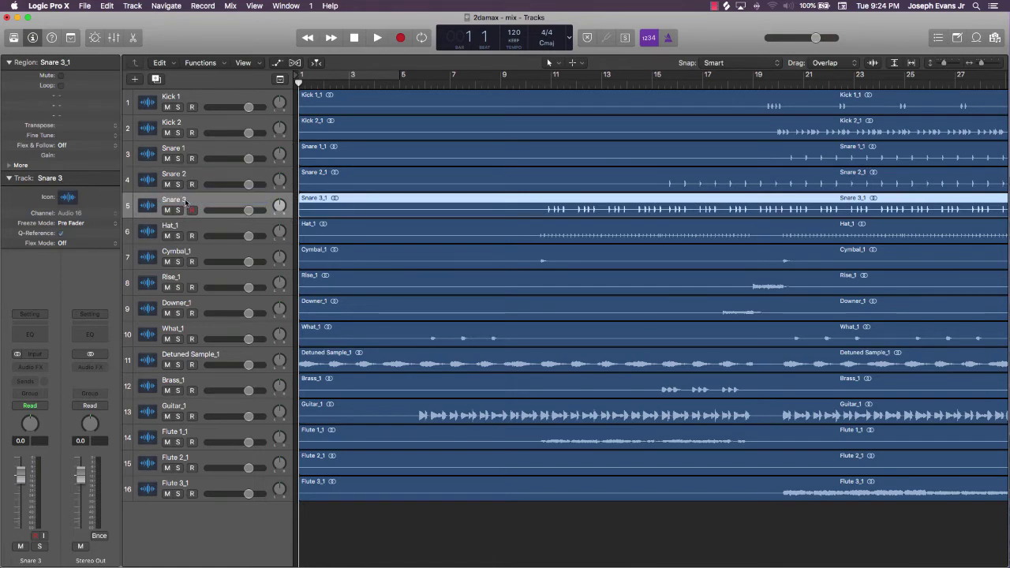
Rename the Hat_1, Cymbal_1 and Rise_1 tracks to Hat, Cymbal and Rise
double_click(176, 224)
key(Right)
key(BackSpace)
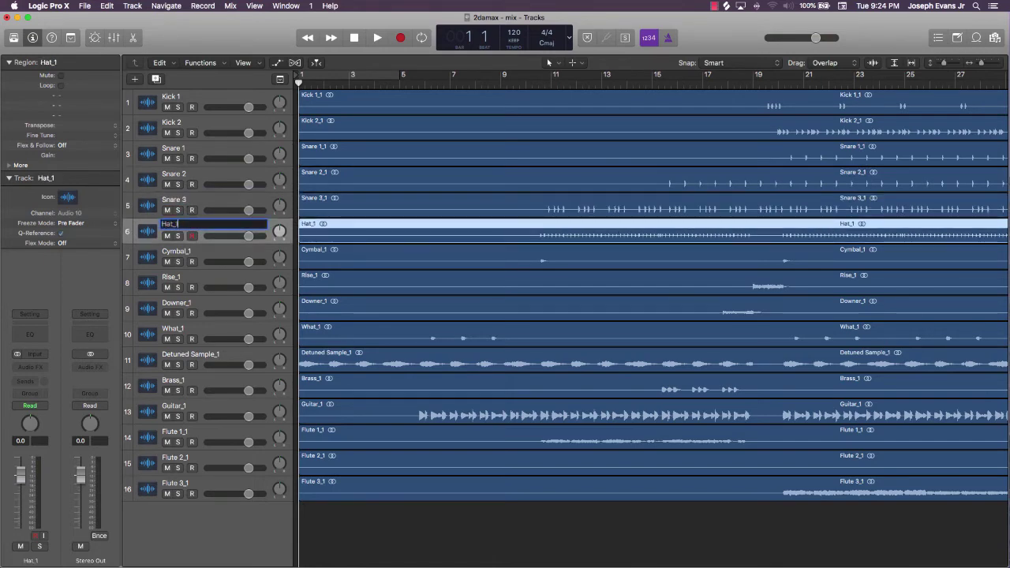
key(Return)
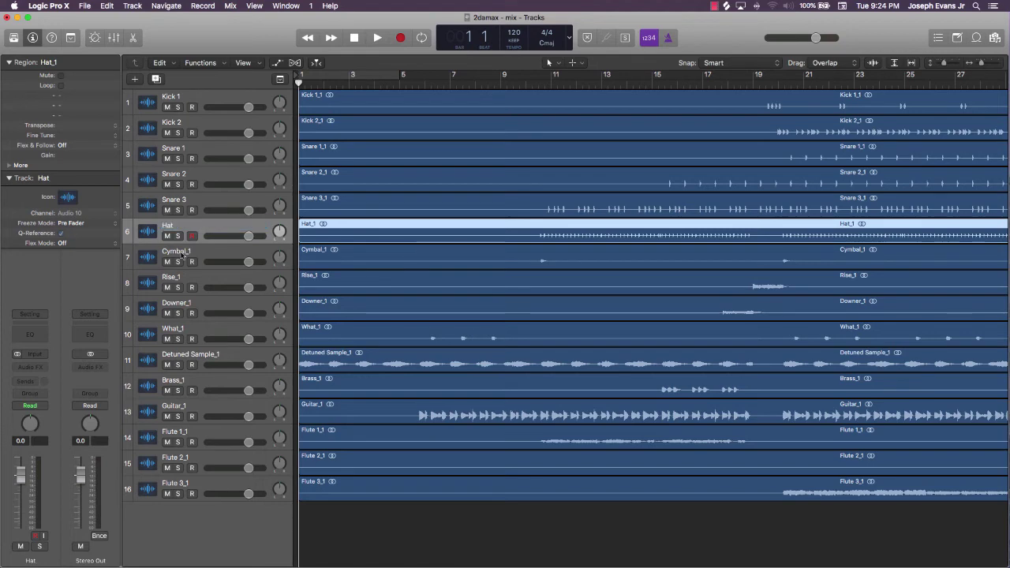
click(175, 250)
double_click(175, 251)
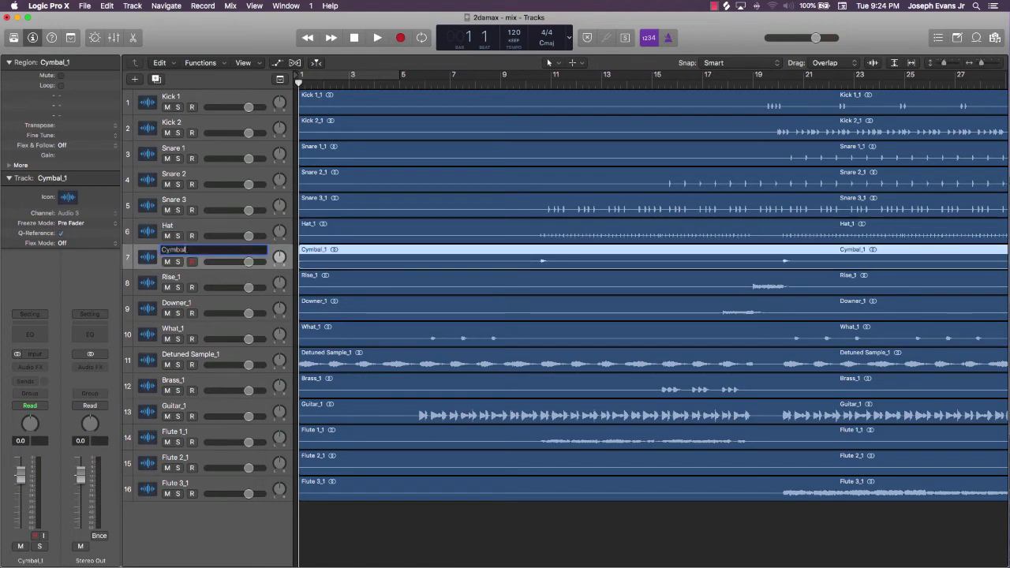
key(Return)
click(175, 277)
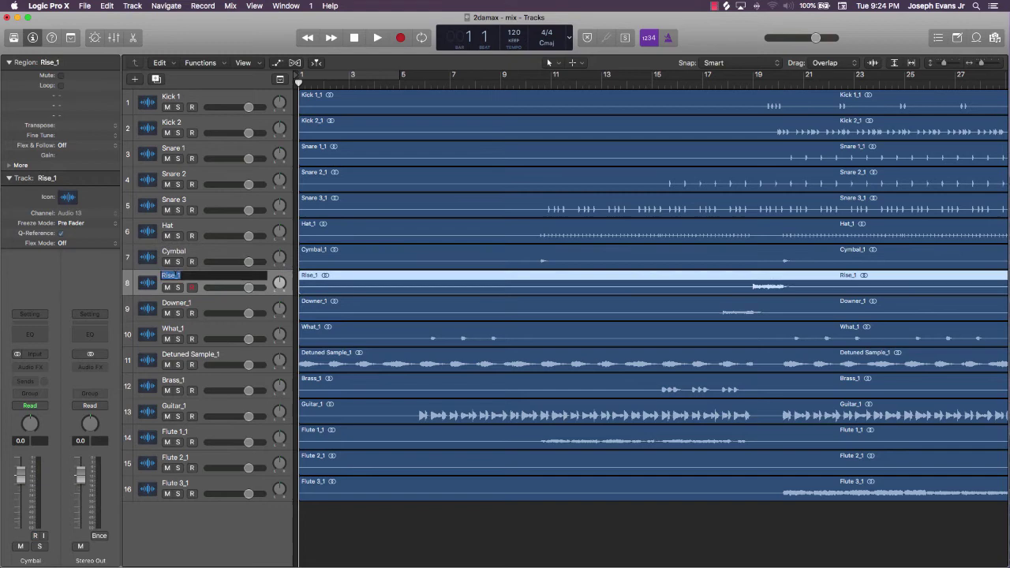
double_click(175, 276)
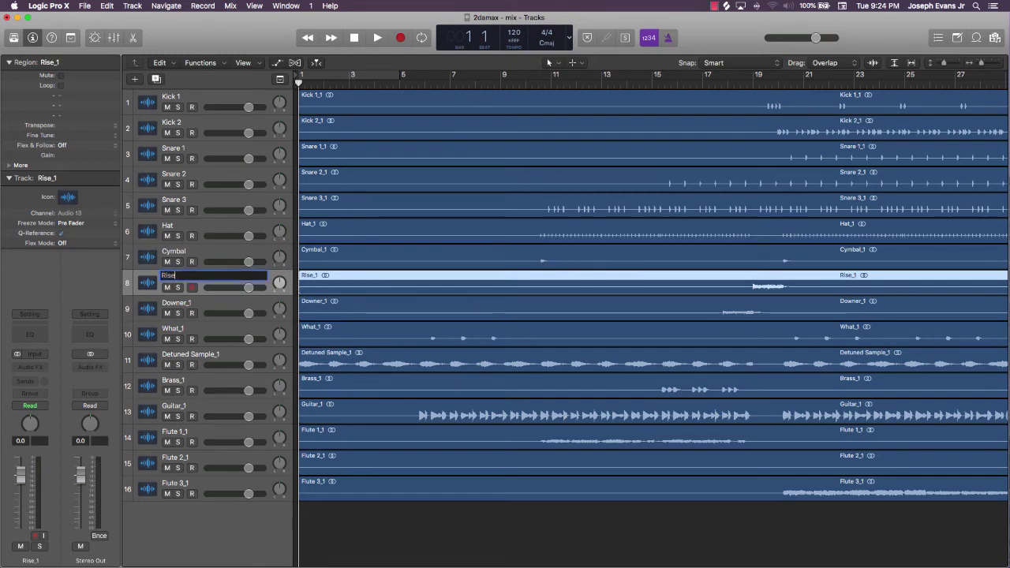
text(Rise)
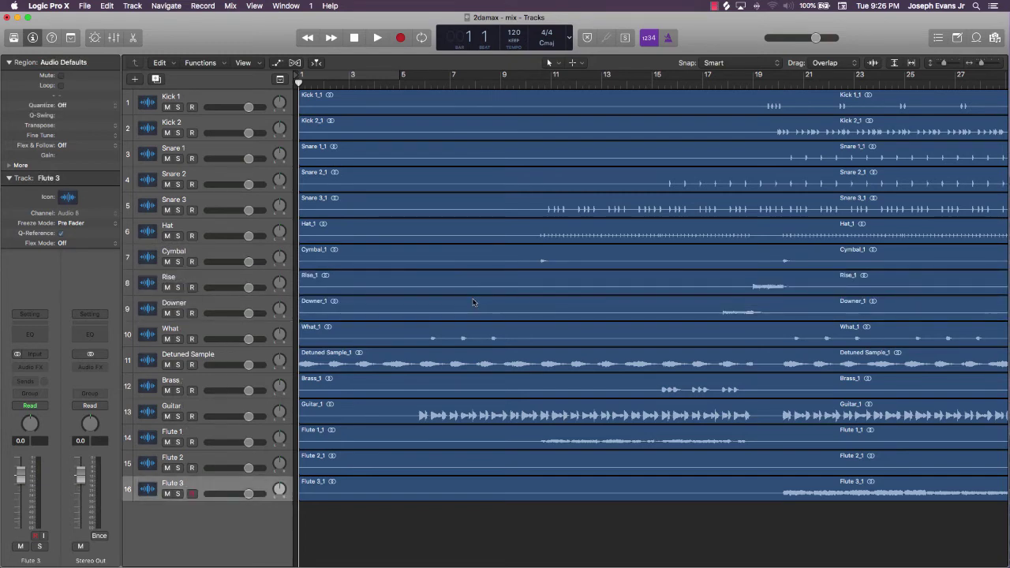
Select all regions, name them after their tracks with Shift+Option+N, then deselect
scroll(378, 301, right, 1)
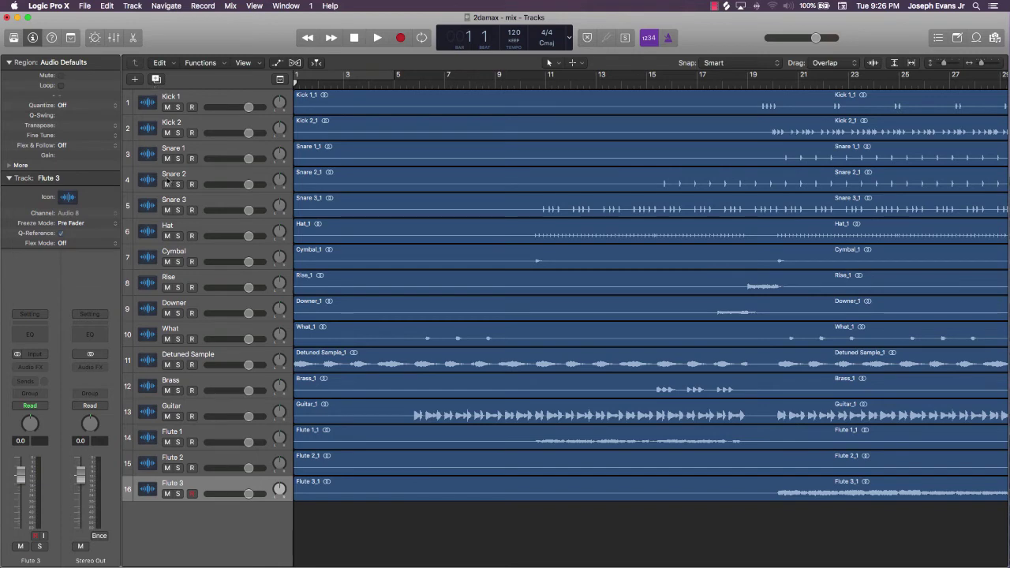
scroll(360, 100, left, 2)
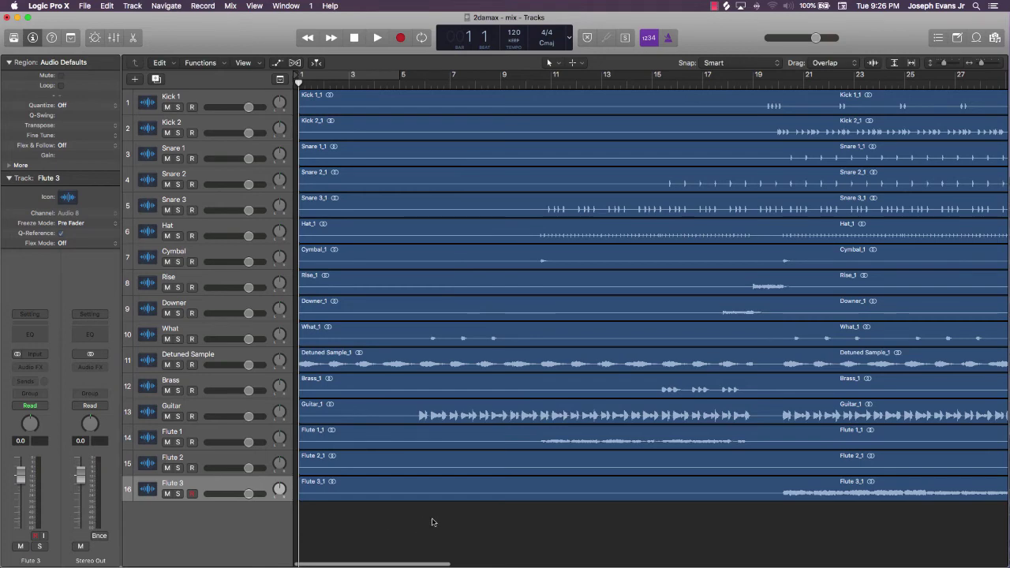
drag(376, 544, 430, 4)
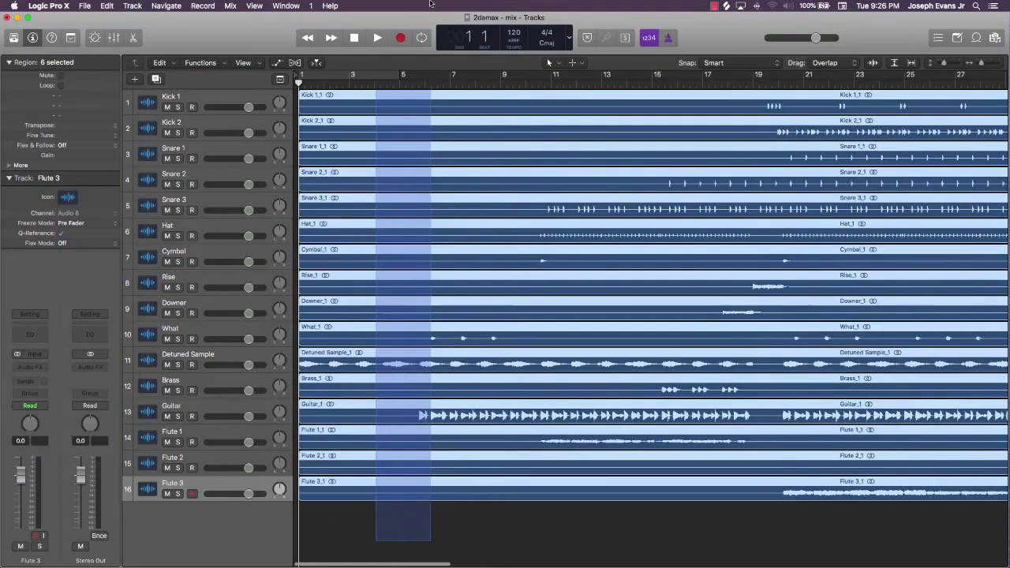
key(super+a)
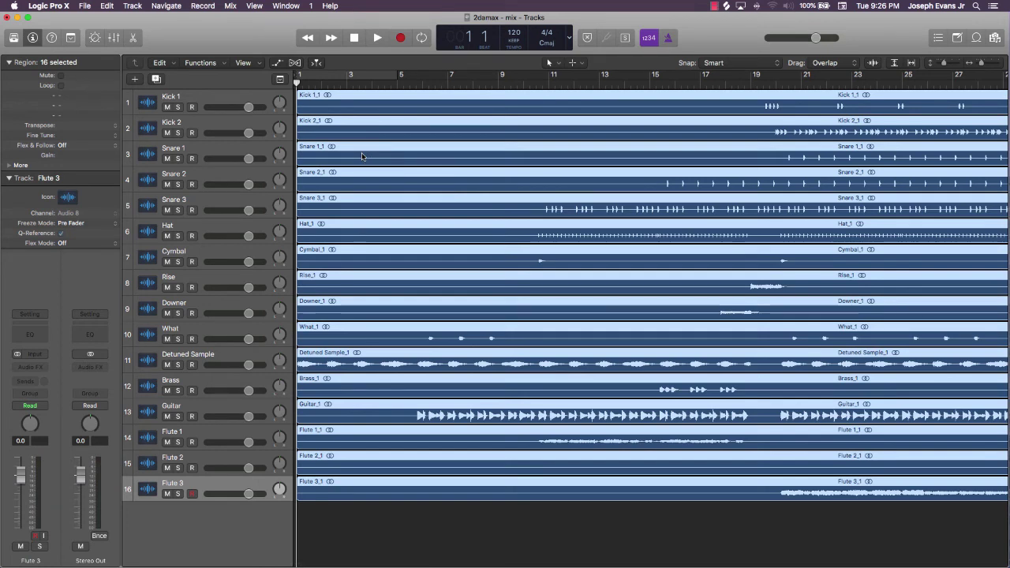
key(alt+shift+n)
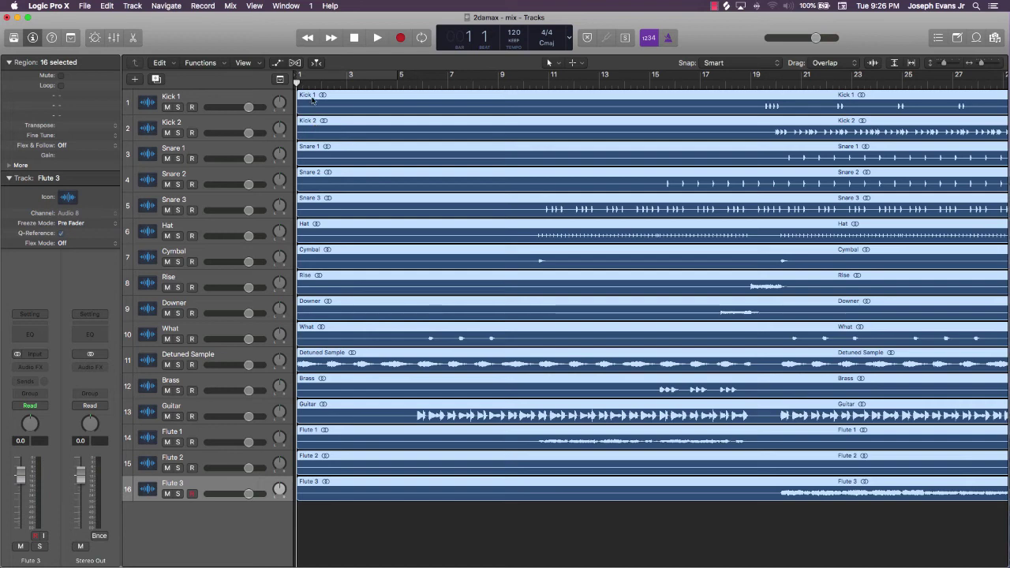
click(176, 99)
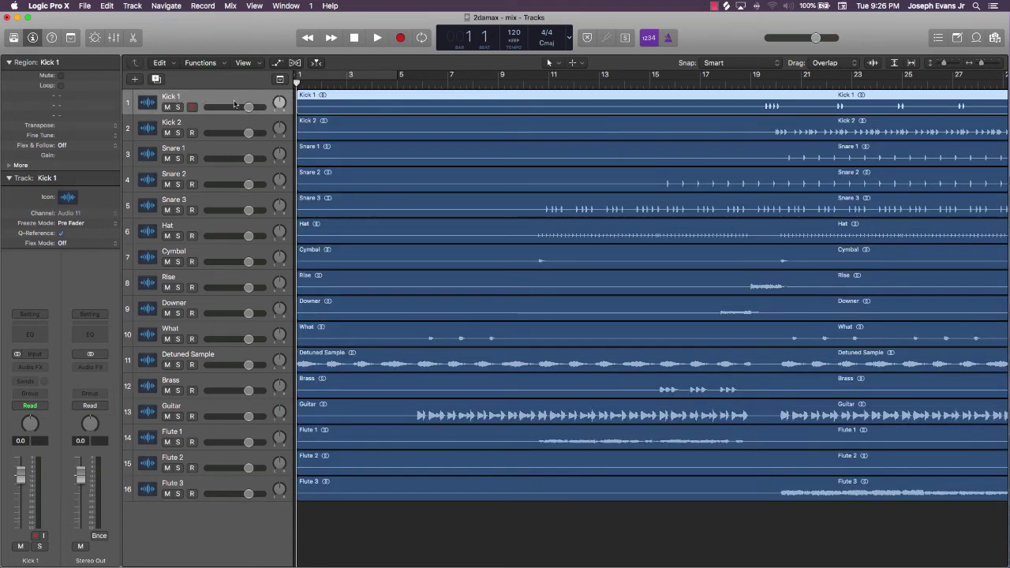
click(441, 534)
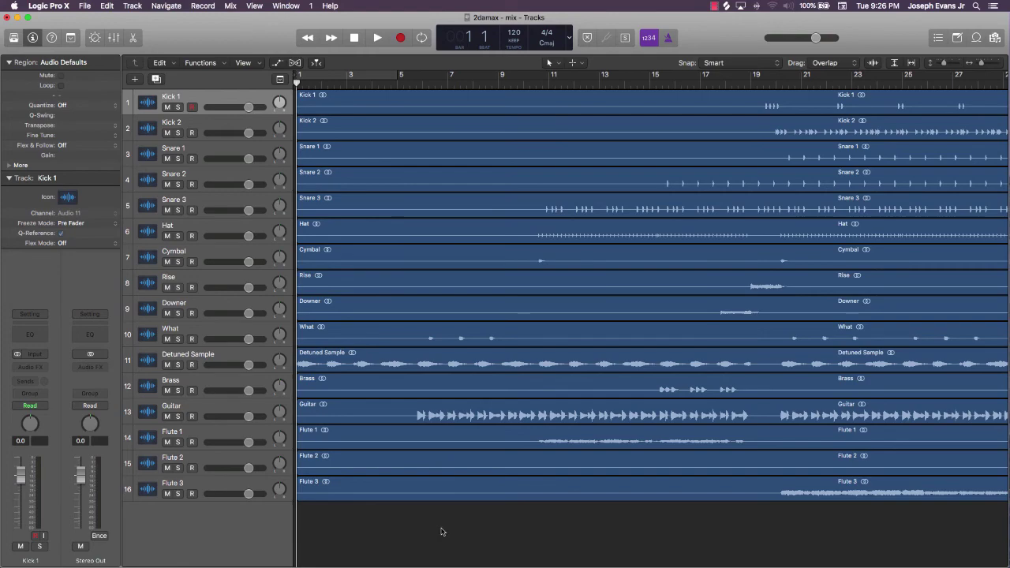
Pull the project end marker in to about bar 108
scroll(865, 490, right, 20)
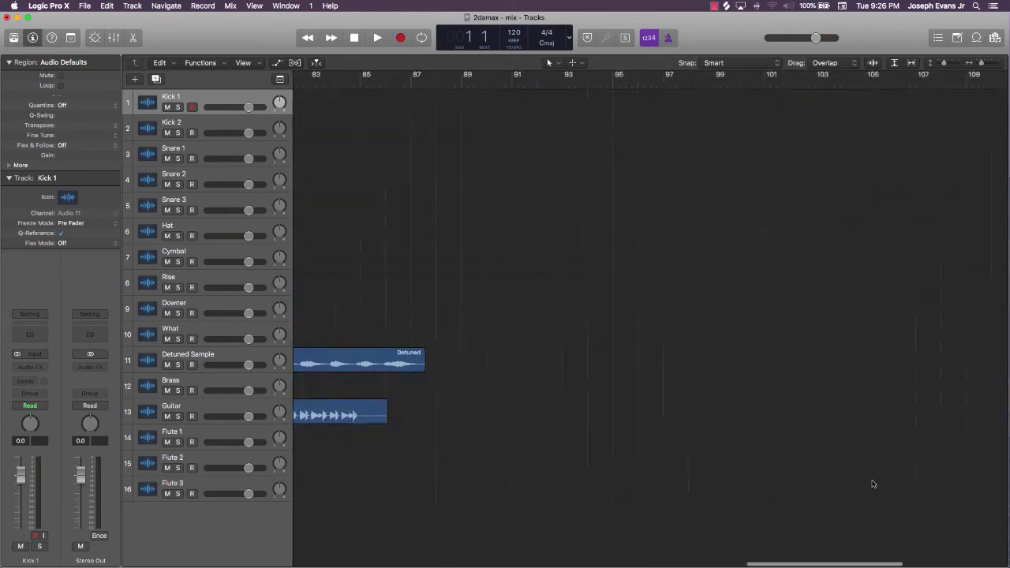
scroll(866, 483, left, 15)
scroll(866, 482, right, 15)
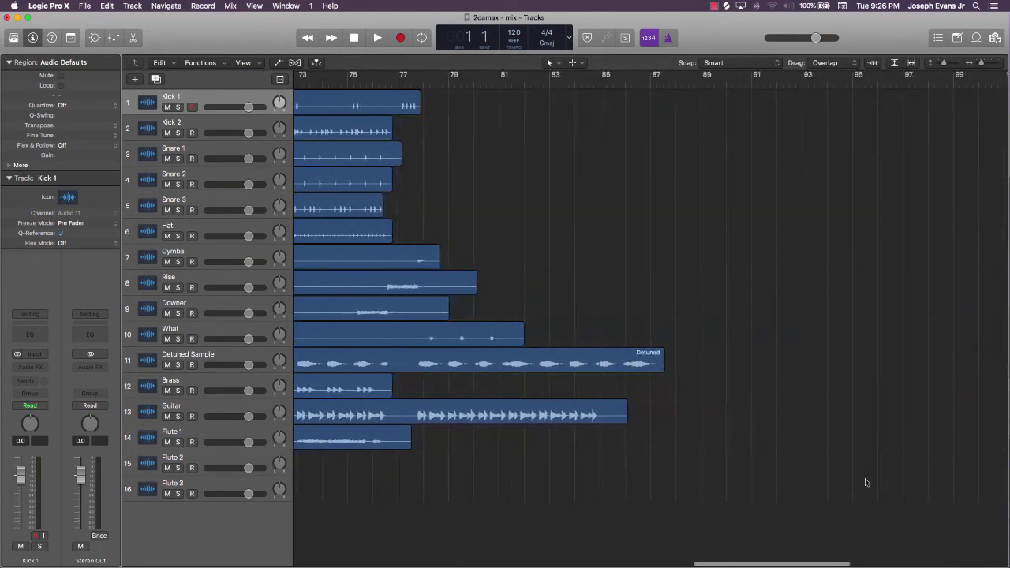
scroll(864, 481, left, 15)
scroll(863, 480, right, 18)
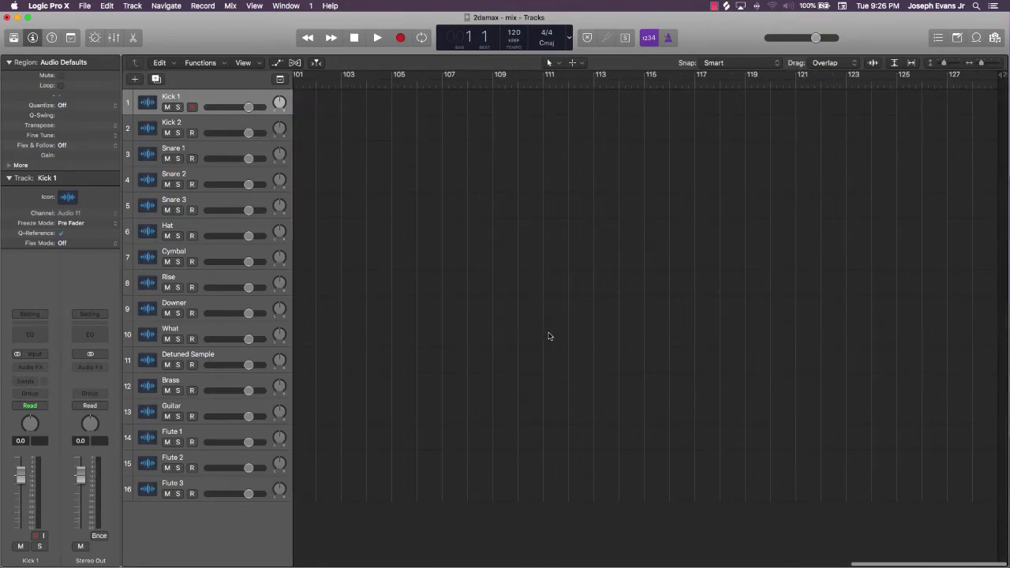
drag(978, 61, 967, 71)
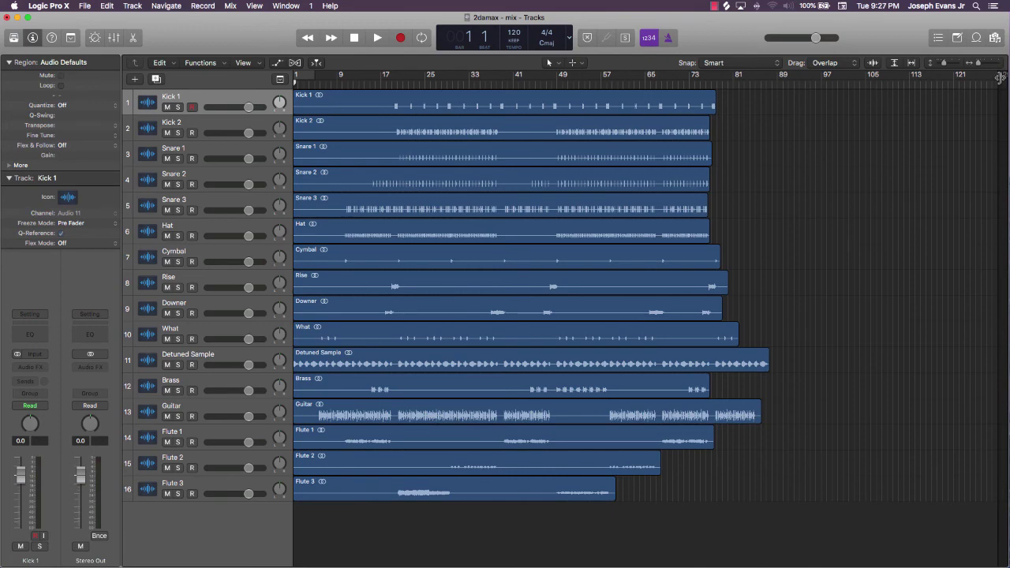
mouse_move(1003, 74)
mouse_down()
mouse_move(774, 149)
mouse_move(775, 158)
mouse_up()
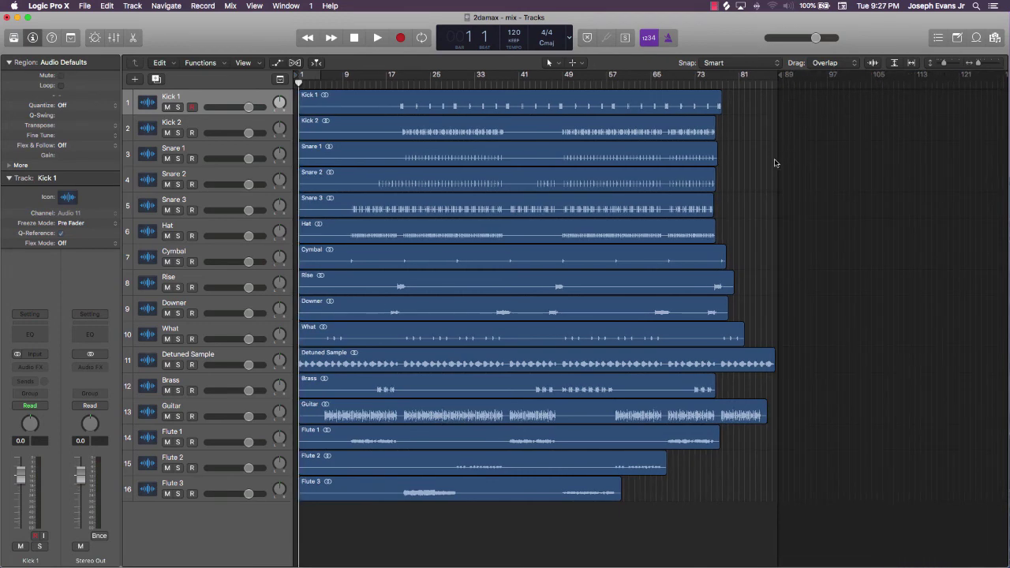
Set the project end just past the last regions, around bar 89
key(super+Right)
scroll(771, 273, right, 15)
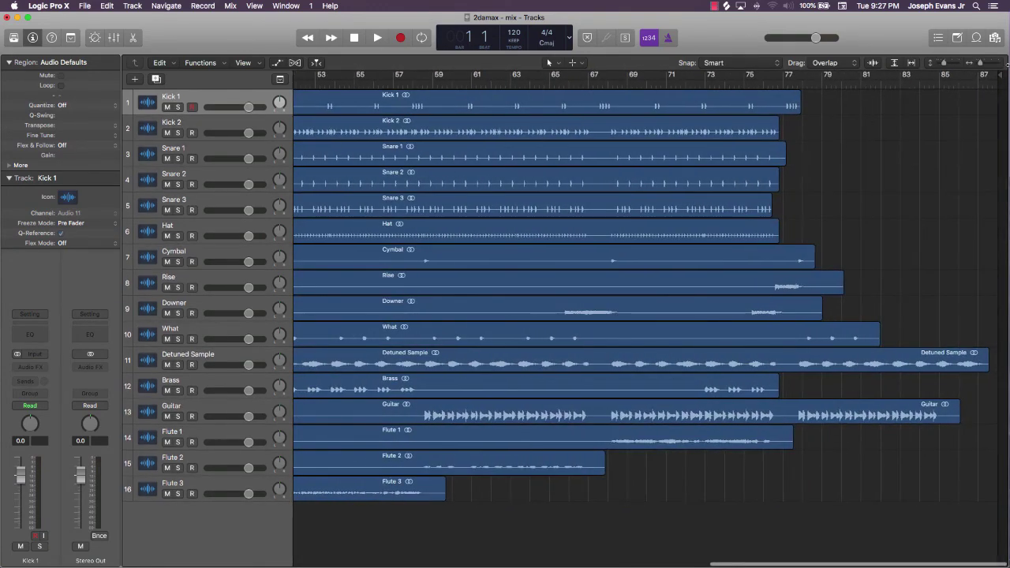
drag(999, 74, 1001, 74)
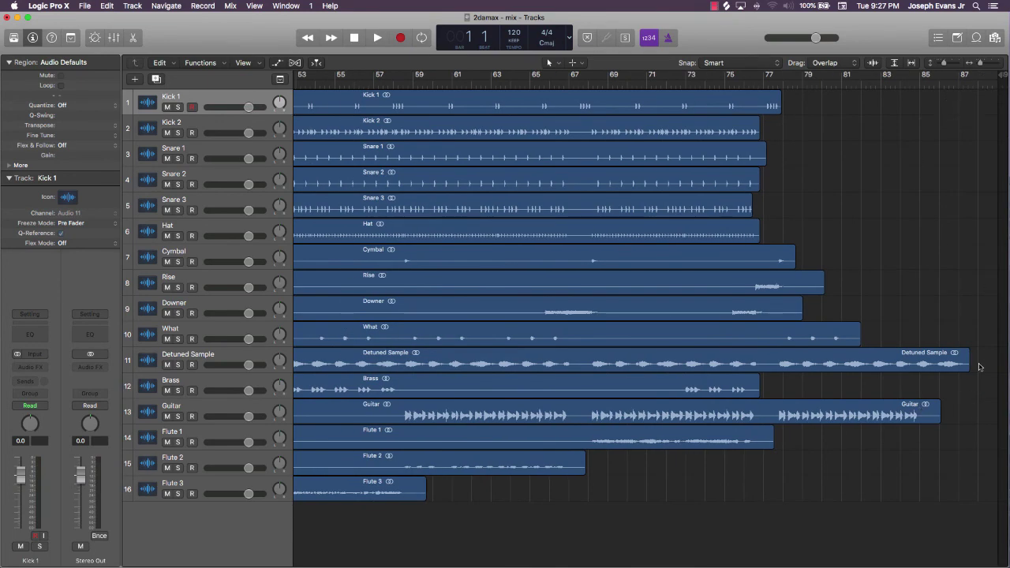
scroll(895, 268, left, 15)
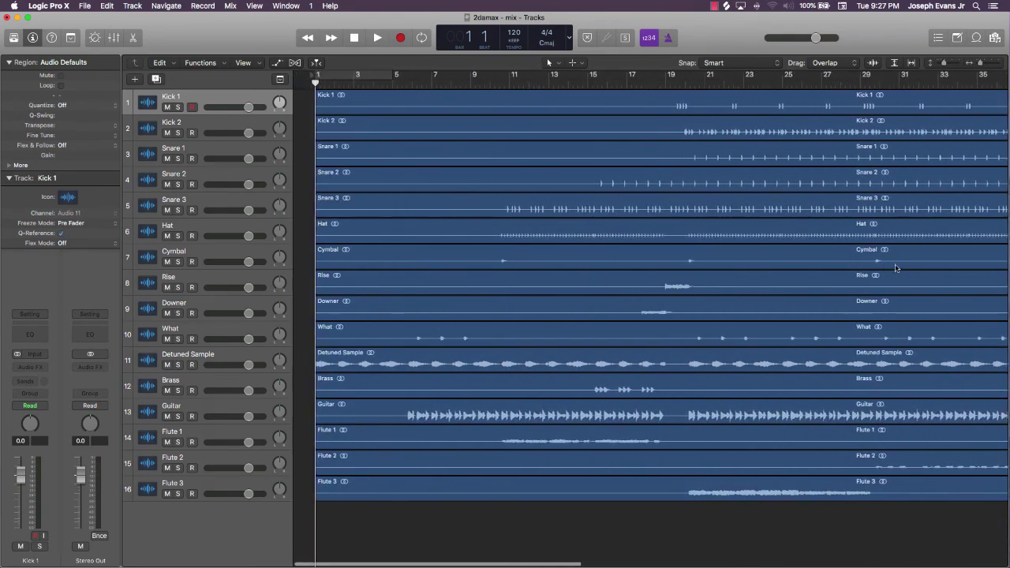